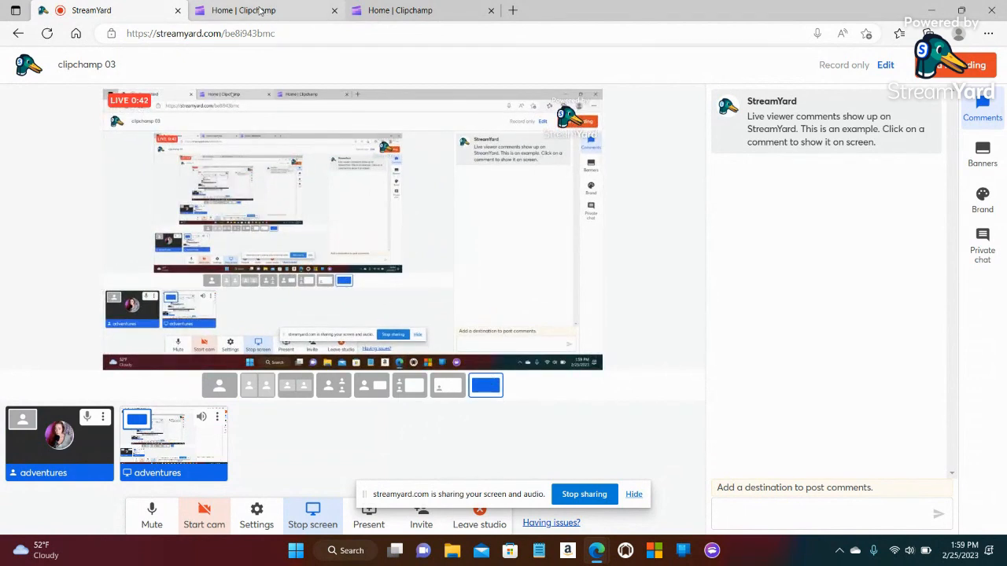
Switch to Clipchamp, close the extra editor tab without keeping its changes, and start a new video from scratch.
mouse_move(260, 11)
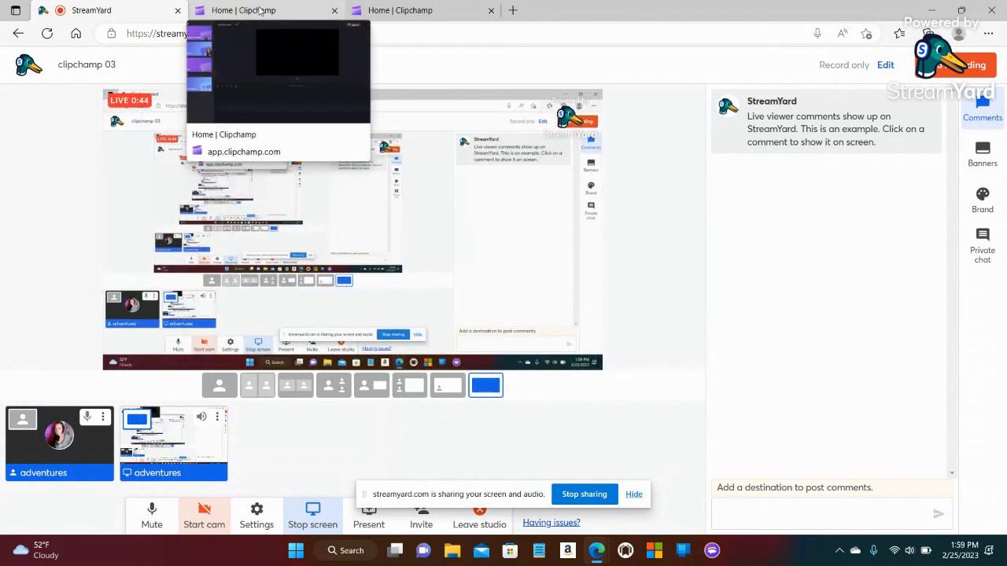
click(259, 10)
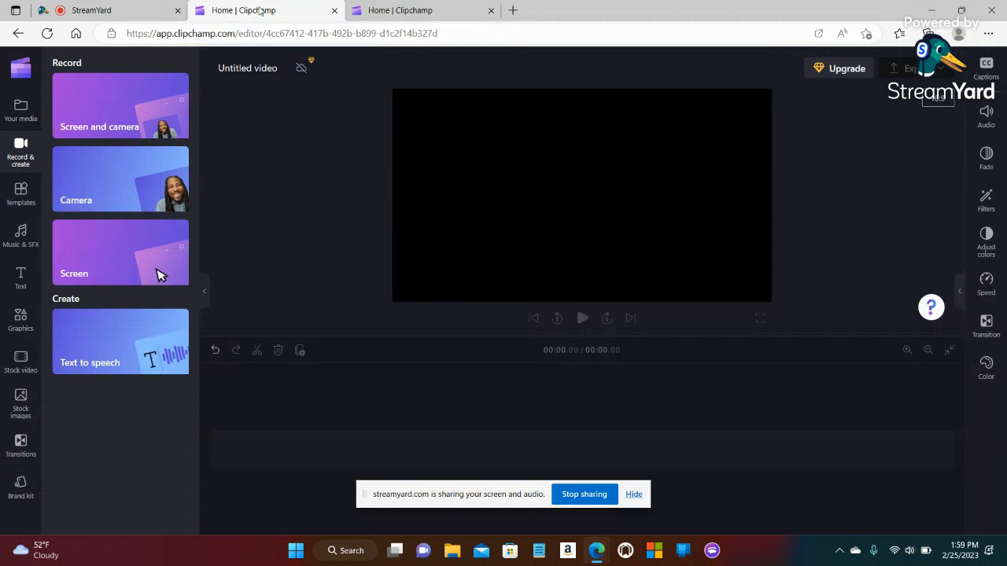
click(397, 13)
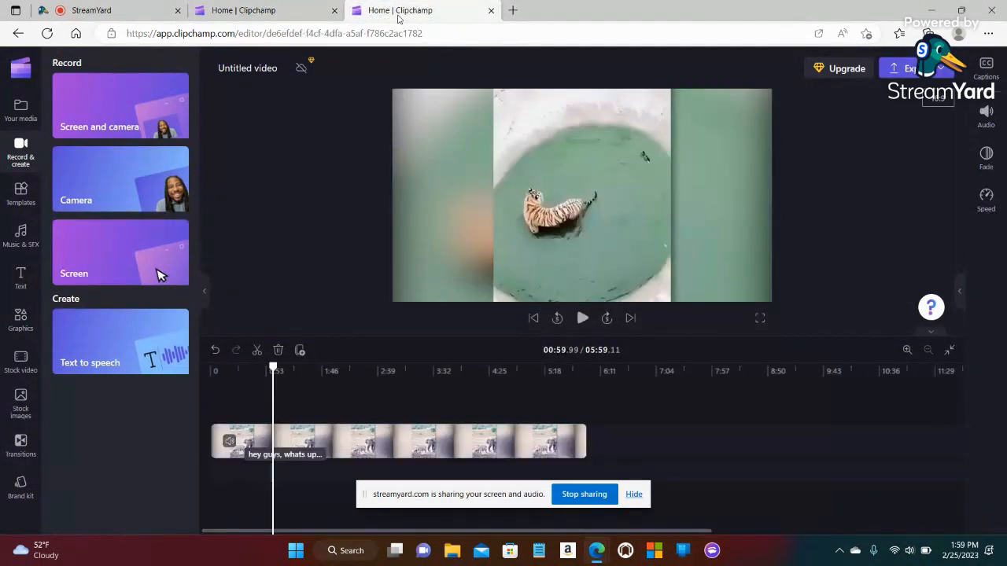
click(491, 10)
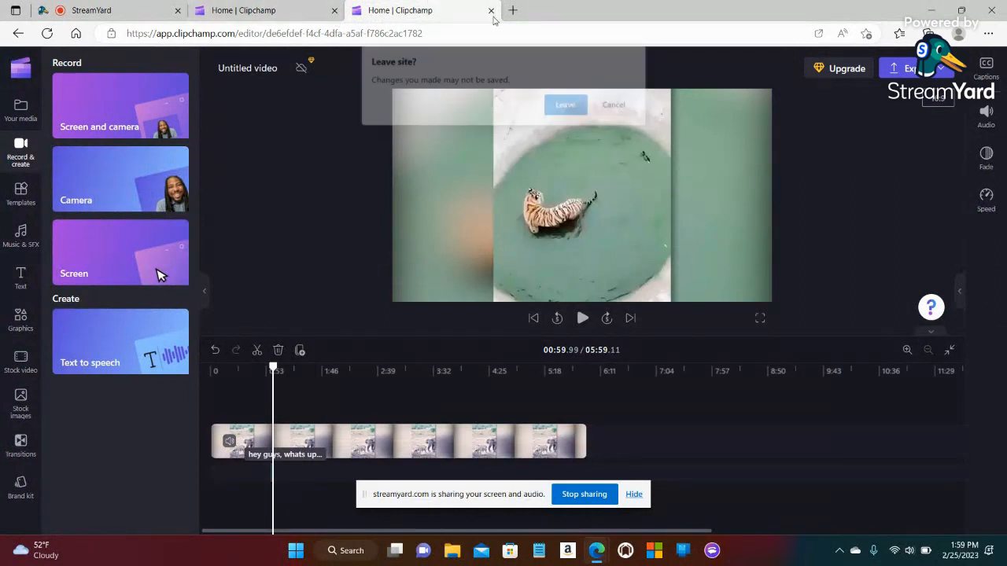
click(551, 106)
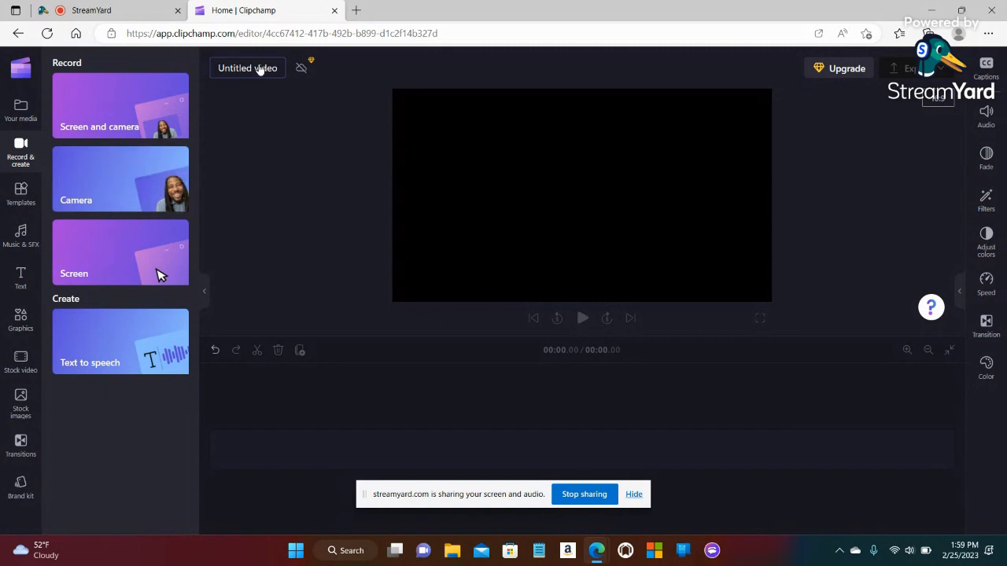
click(18, 34)
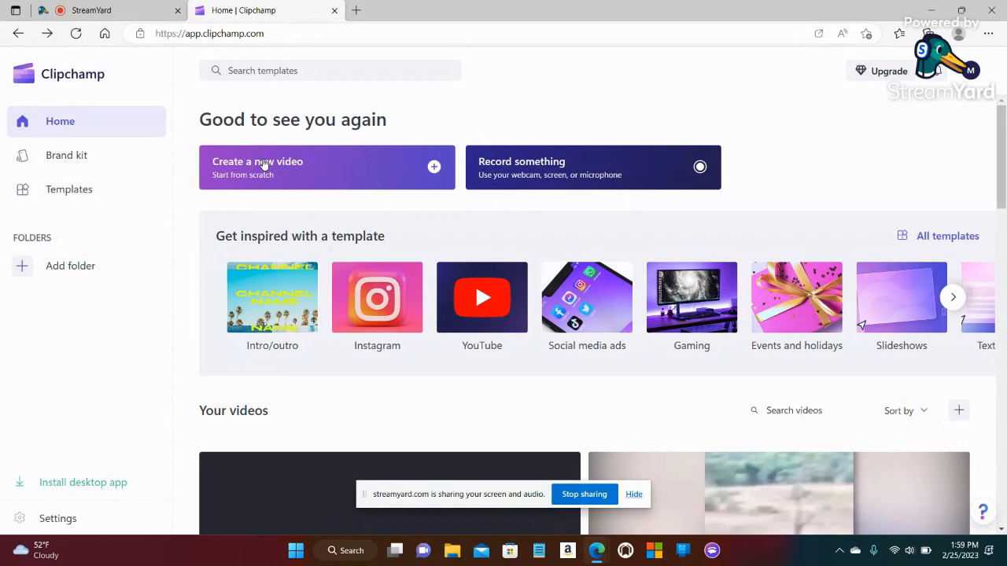
click(320, 163)
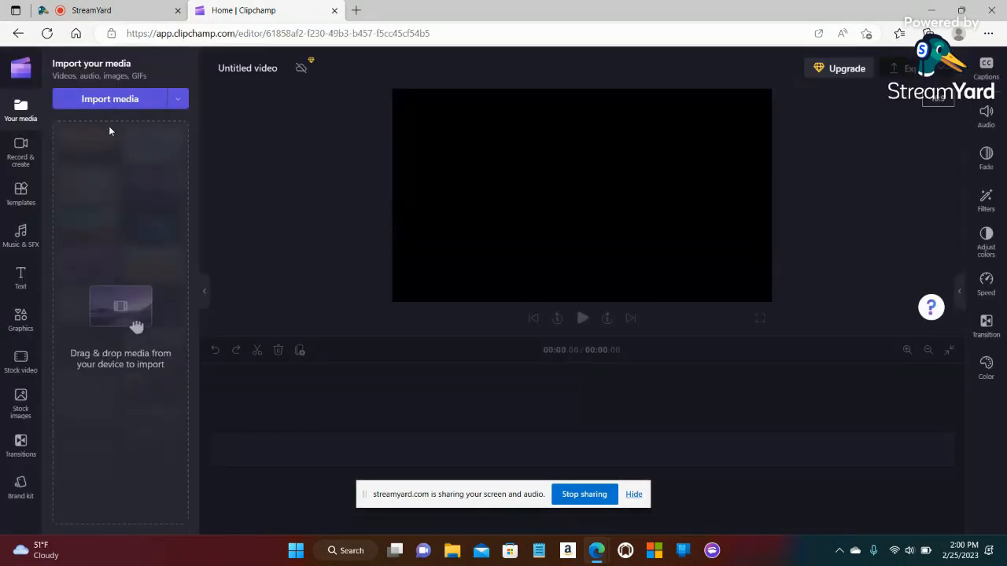
Import the animal video done file from the Videos folder and place it at the start of the timeline.
click(111, 99)
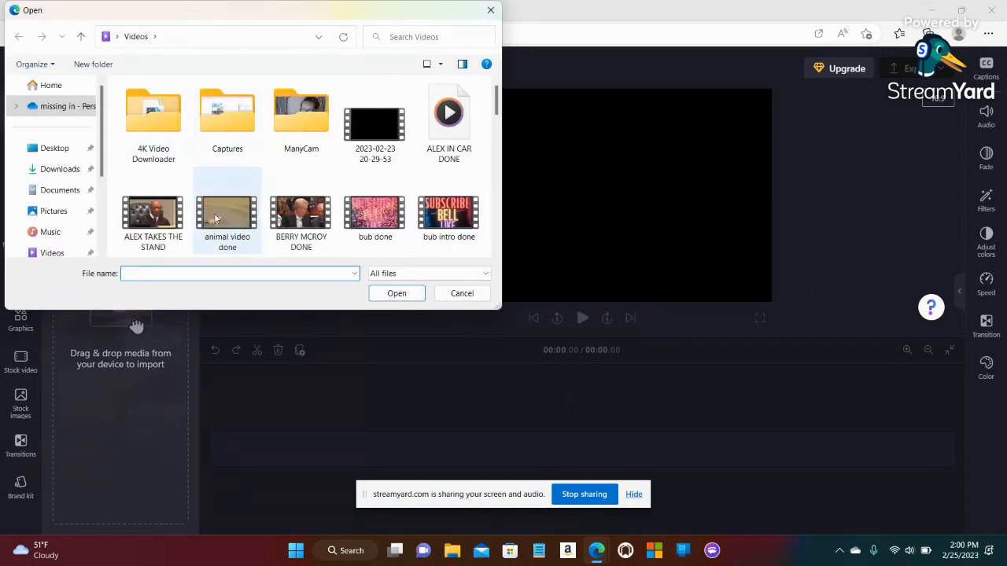
double_click(221, 214)
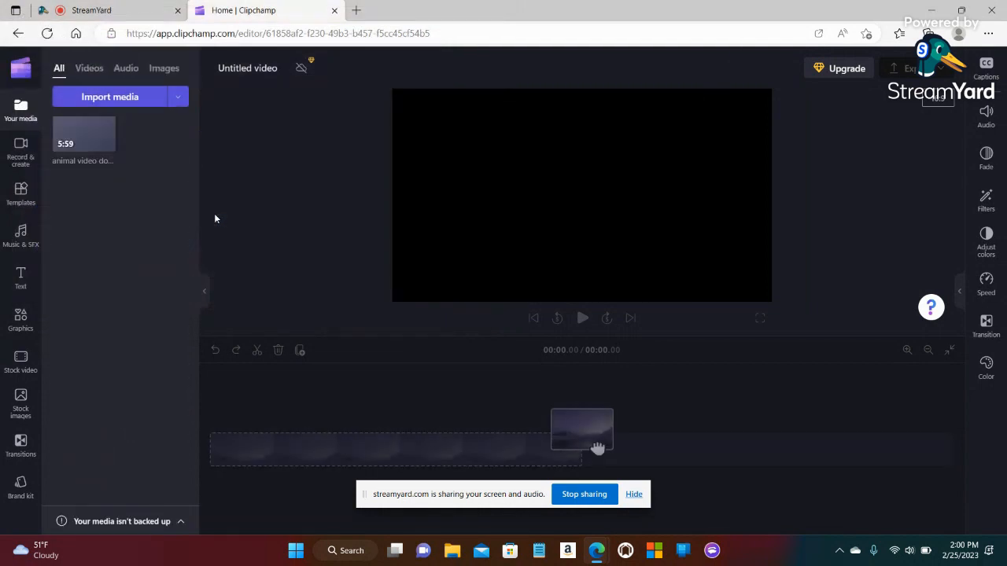
drag(77, 130, 239, 454)
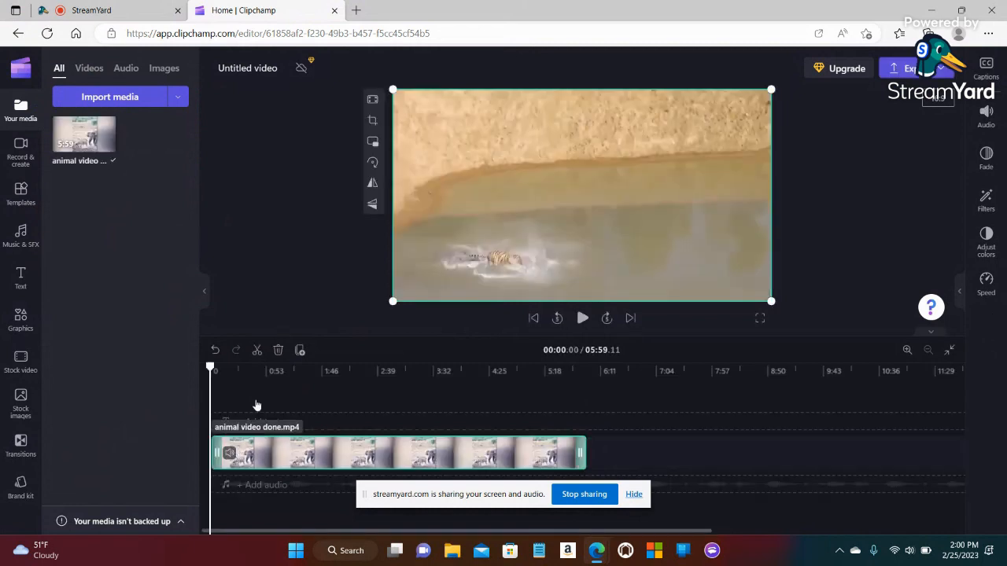
click(289, 262)
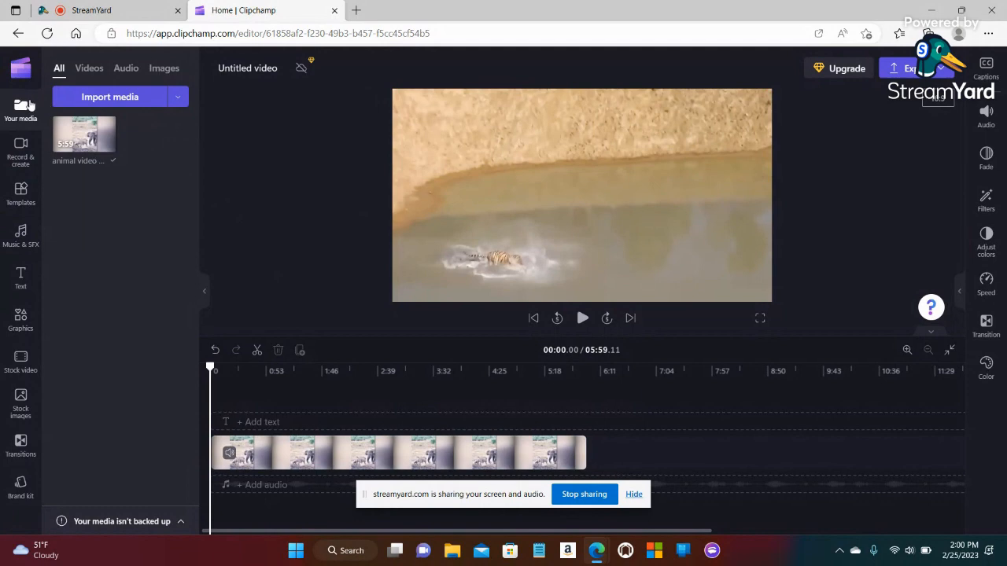
Open the text to speech creator, keeping English (United States) as the language and choosing the Jenny voice.
click(22, 153)
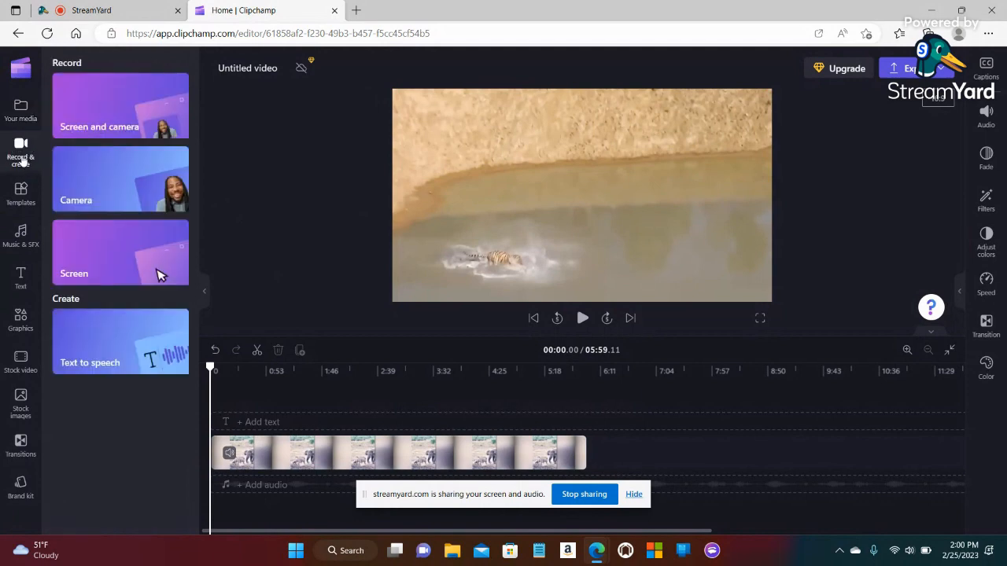
click(108, 337)
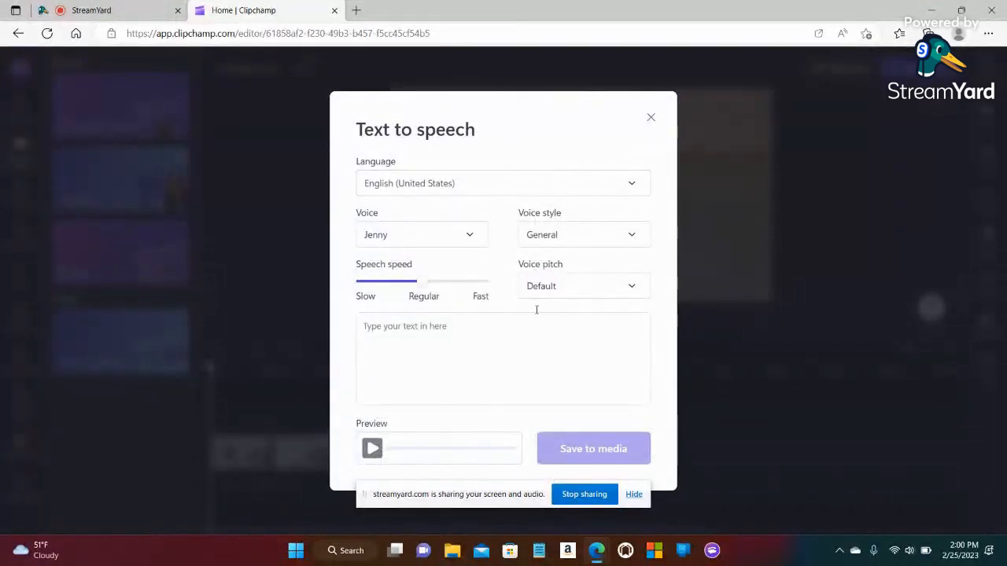
click(638, 192)
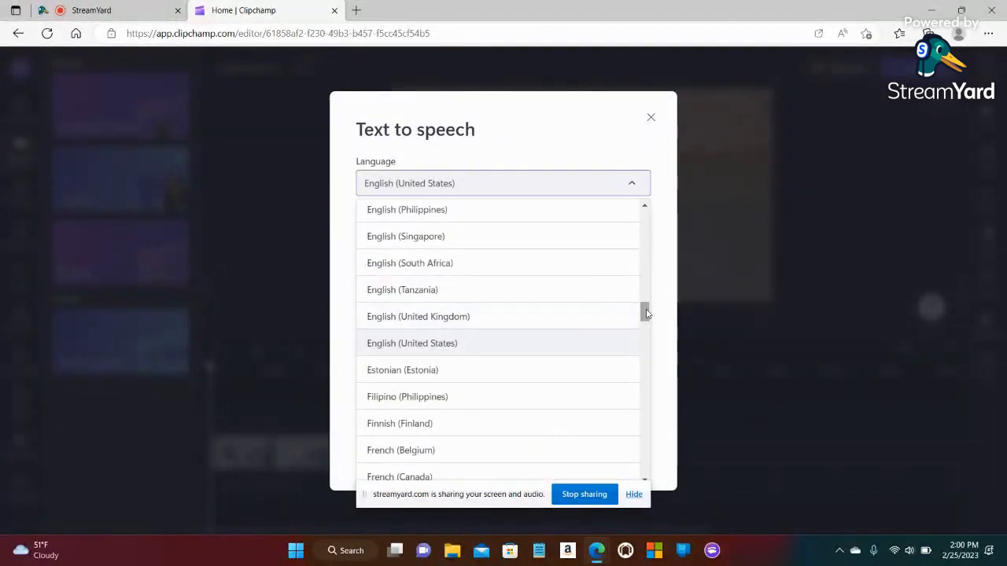
drag(647, 331, 643, 218)
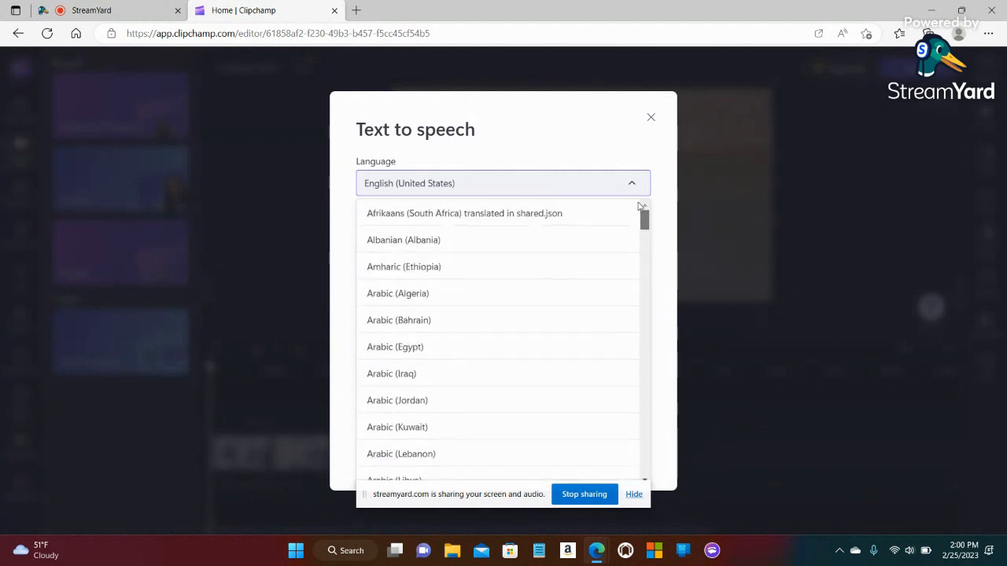
click(606, 119)
click(473, 239)
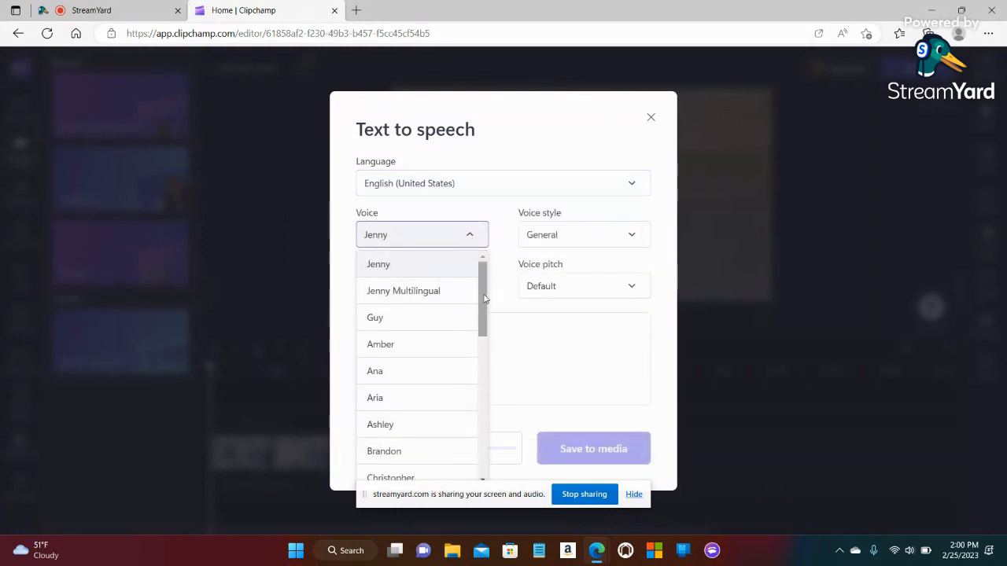
drag(485, 299, 472, 260)
click(439, 265)
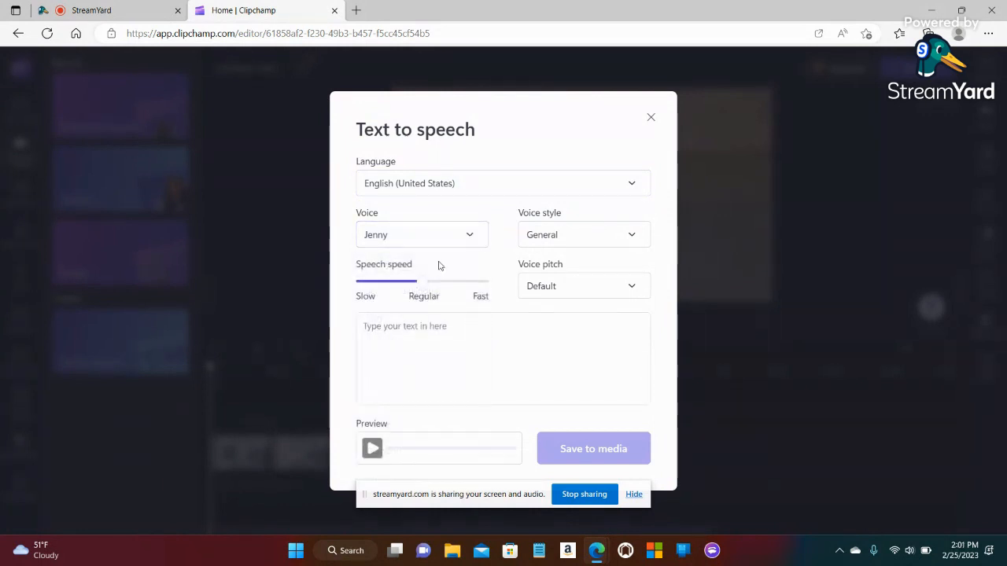
Set the voice style to Excited and the voice pitch to Medium.
click(632, 236)
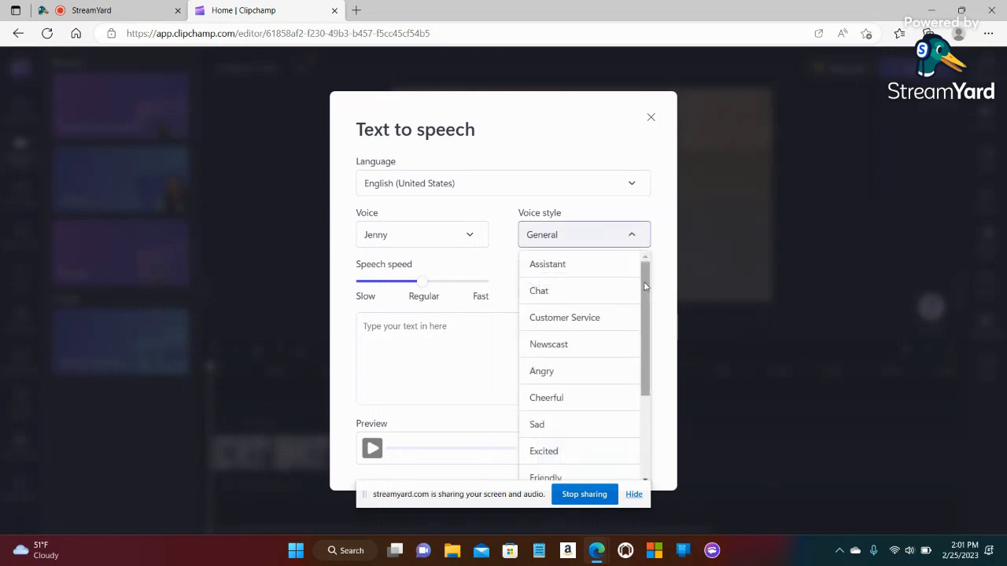
drag(645, 287, 638, 412)
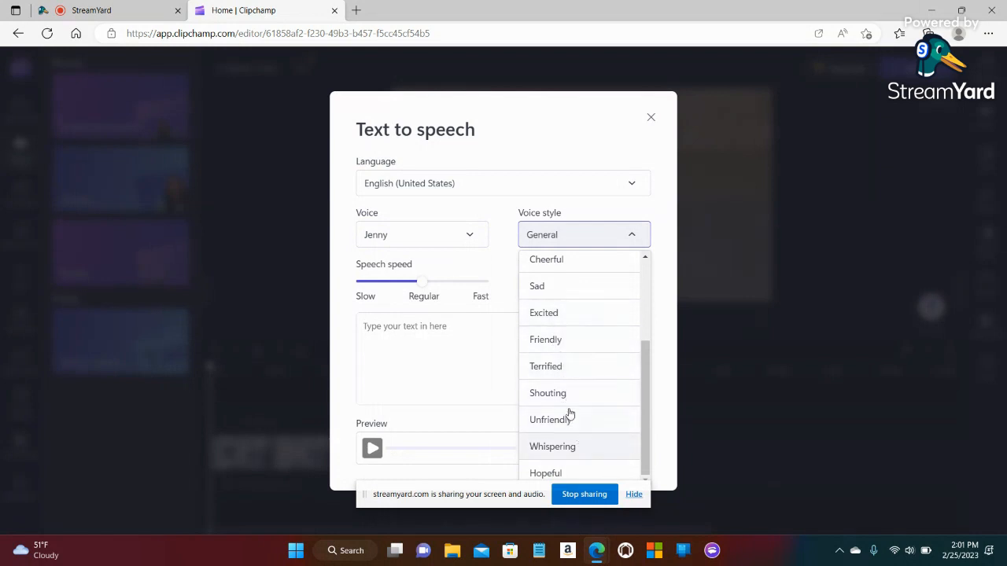
click(558, 312)
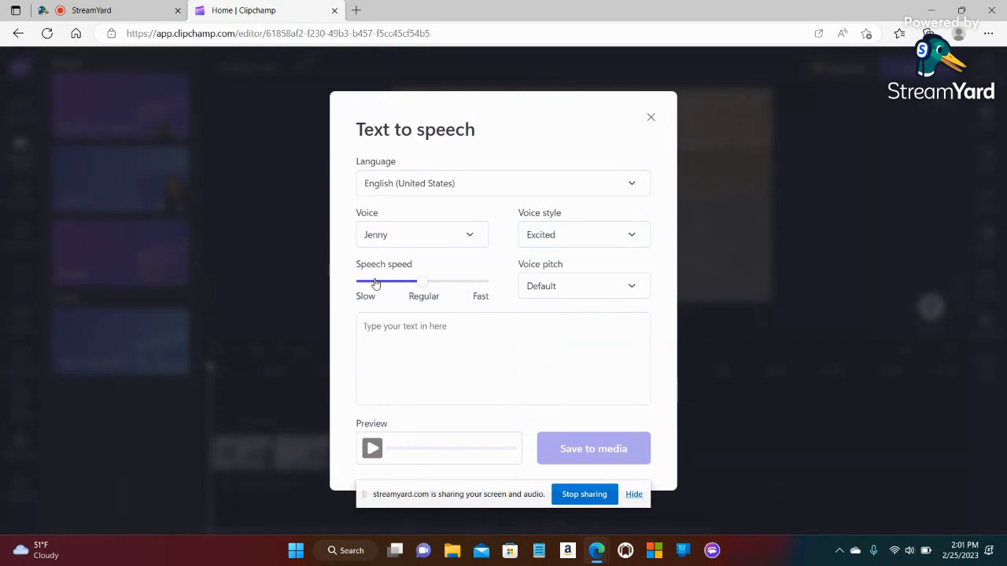
click(629, 290)
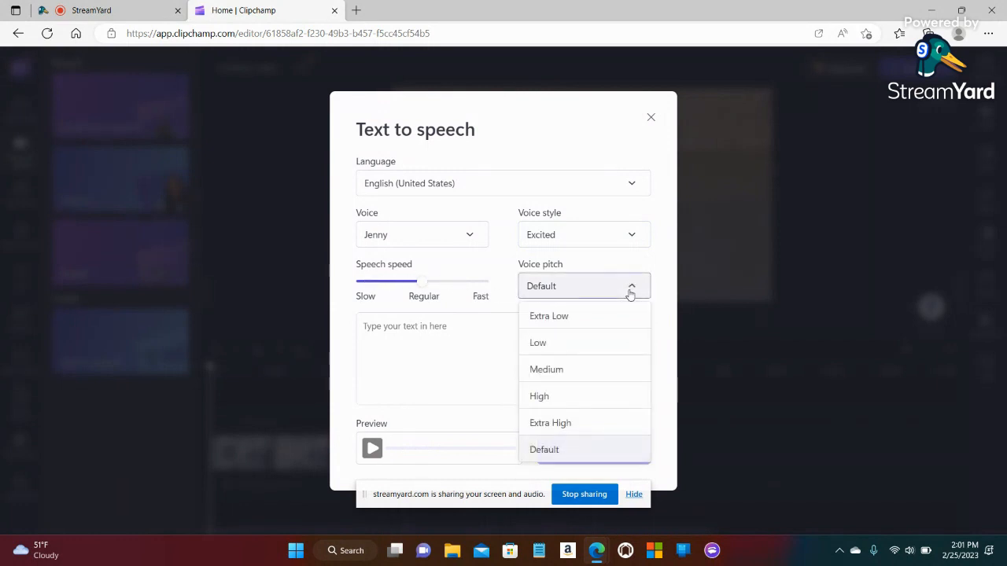
click(586, 369)
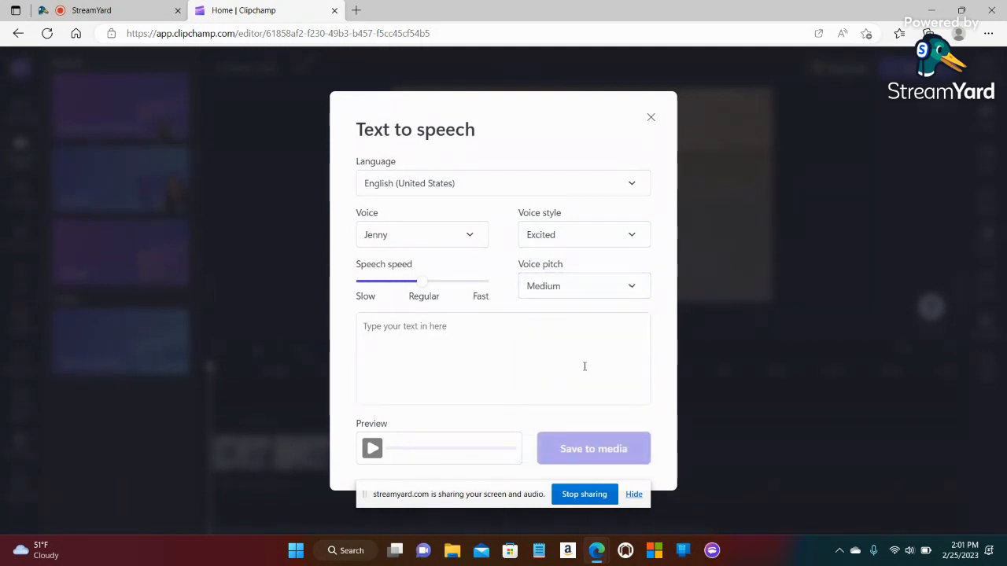
Enter "hey whats up" as the speech text and preview it with the Jenny voice.
click(486, 350)
text(hey)
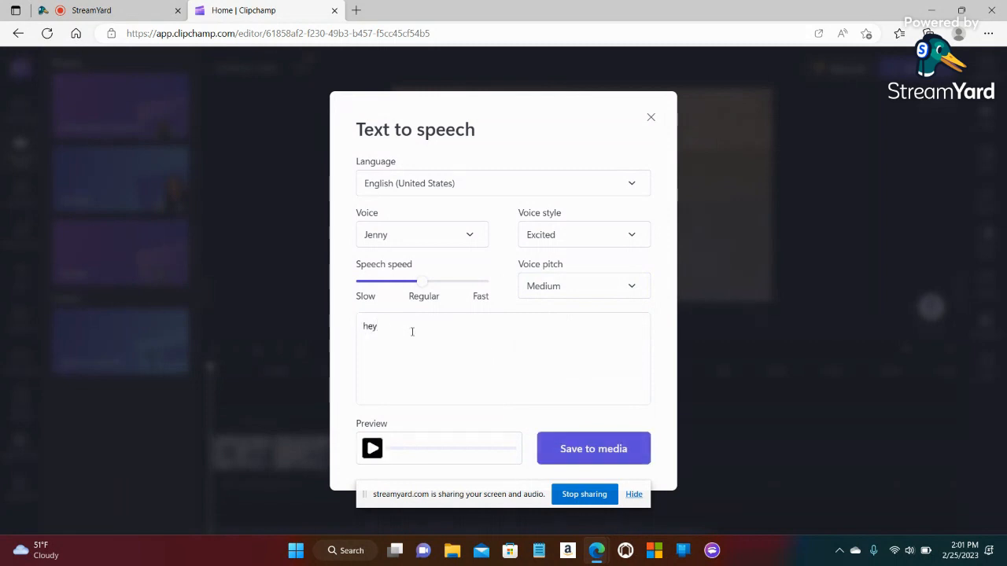
text( whats up)
click(373, 448)
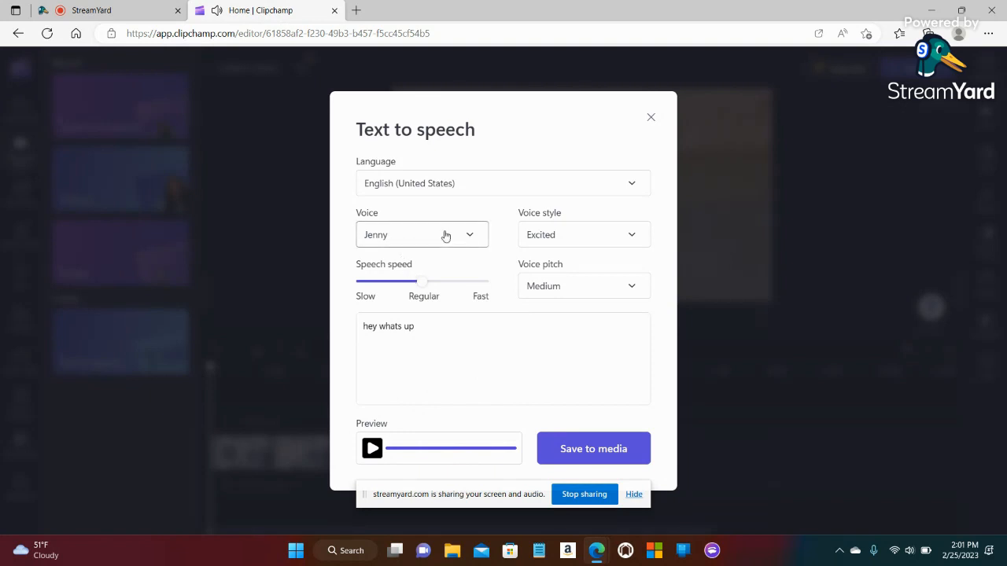
Change the voice to Brandon, preview the speech, and save it to the project's media.
click(472, 236)
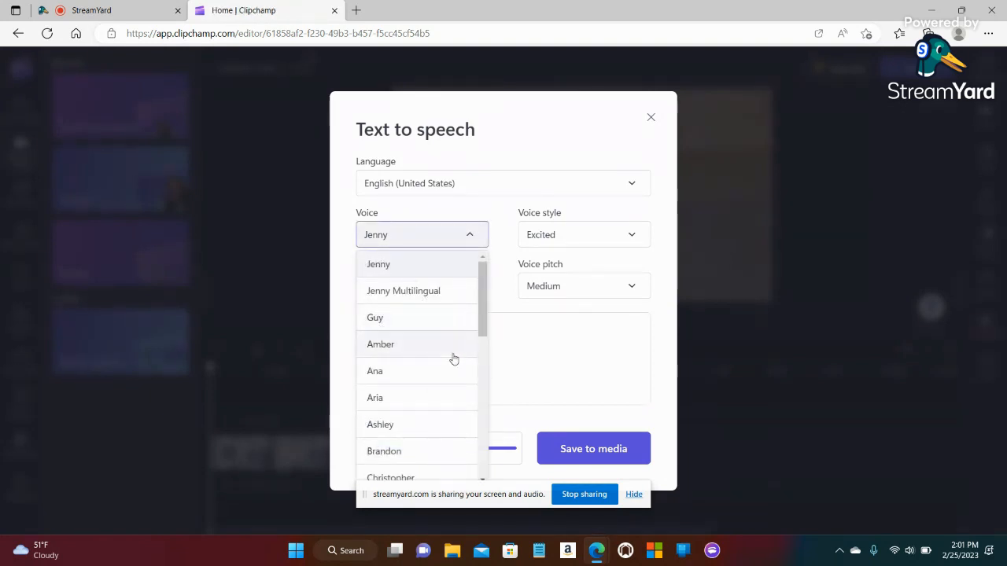
click(437, 452)
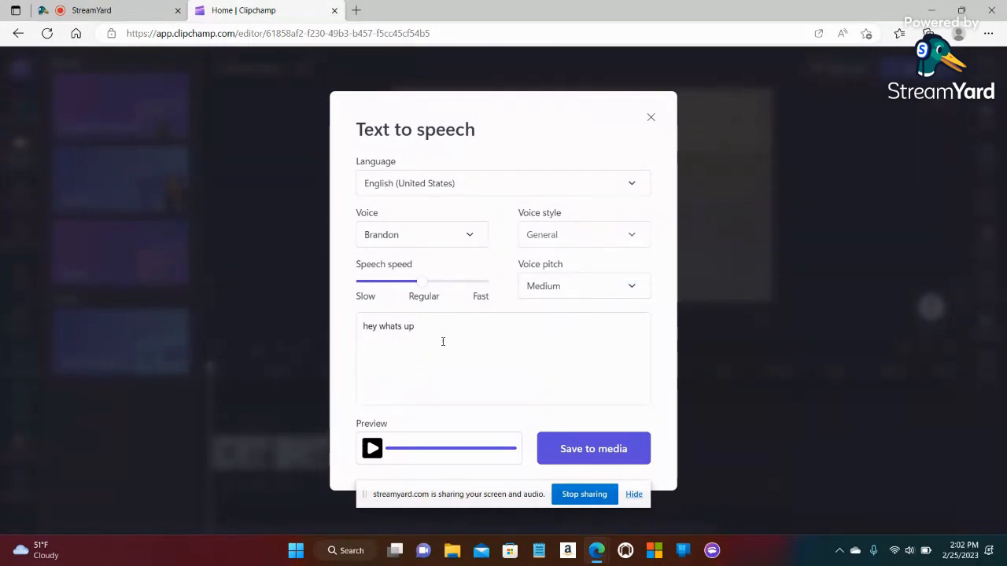
click(373, 450)
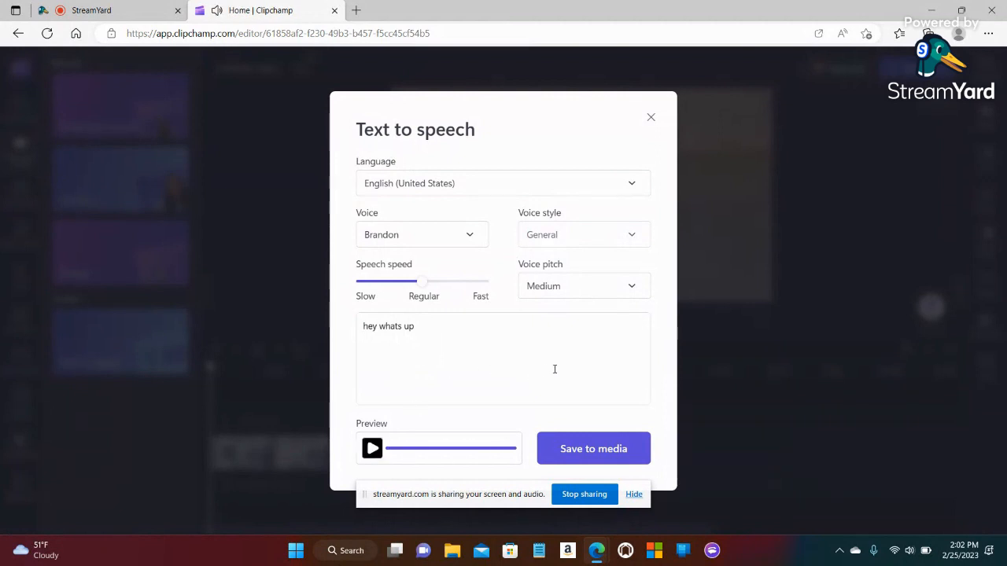
click(590, 448)
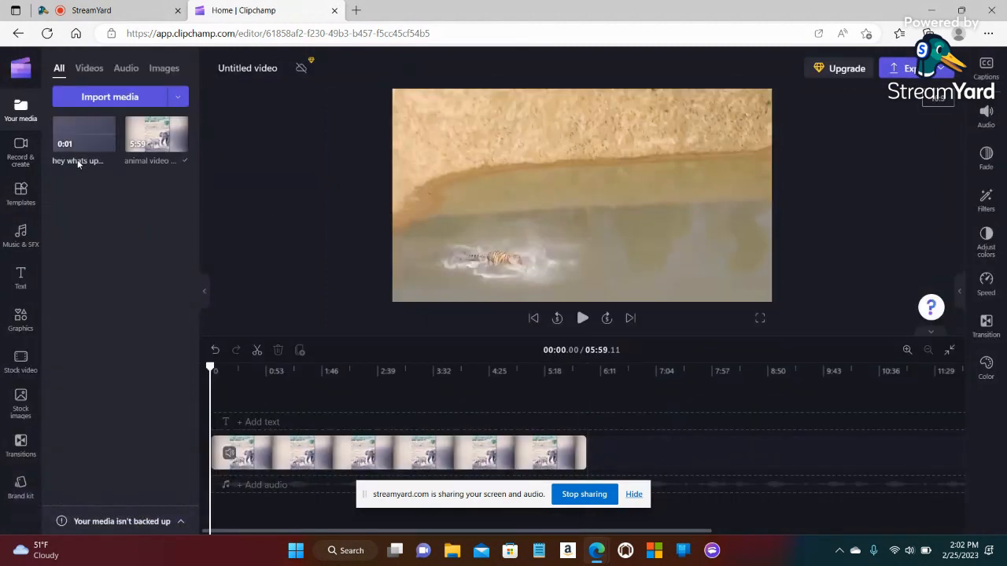
Add the "hey whats up" speech clip to the timeline and move it to just past the 0:53 mark under the video.
mouse_move(80, 149)
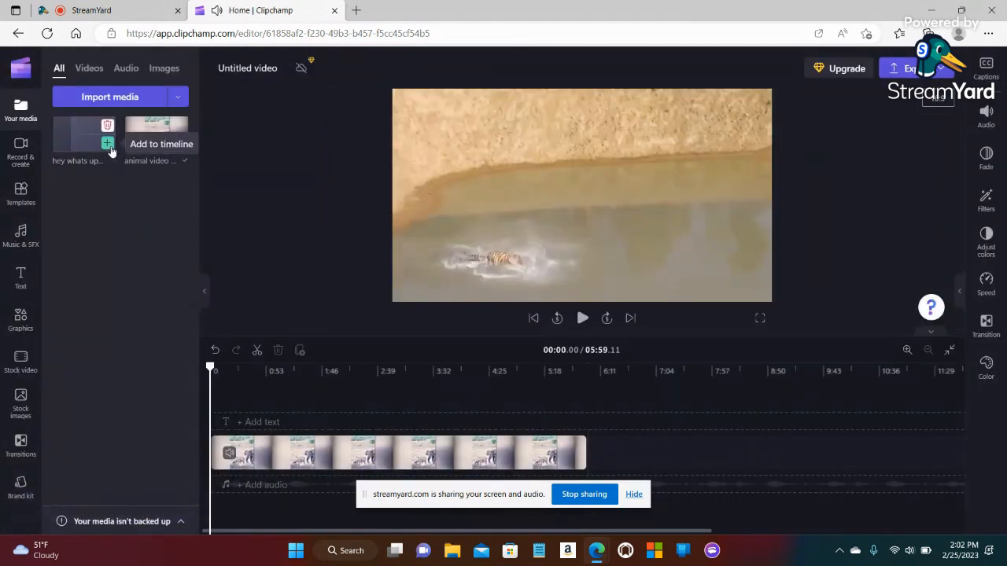
click(108, 145)
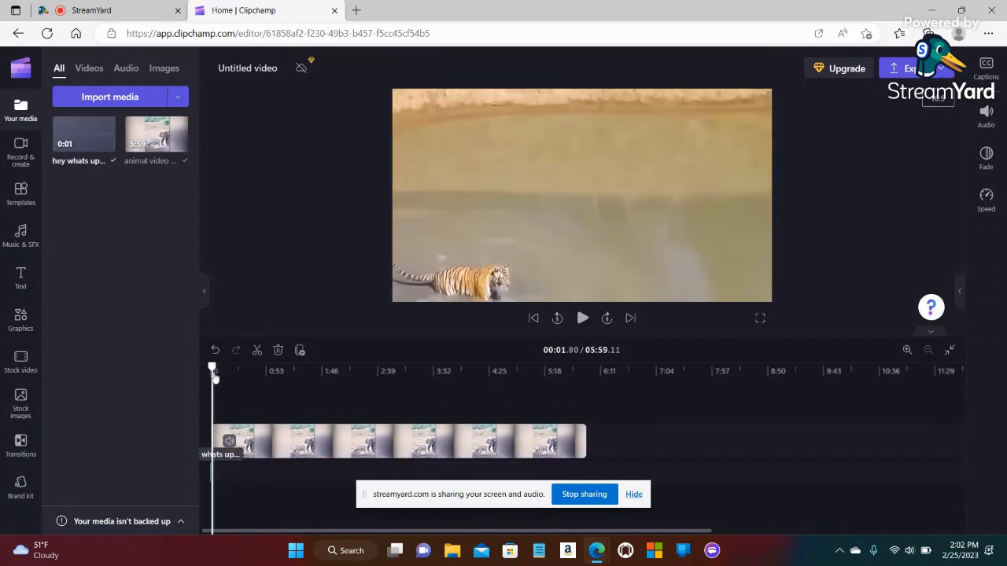
drag(213, 370, 244, 369)
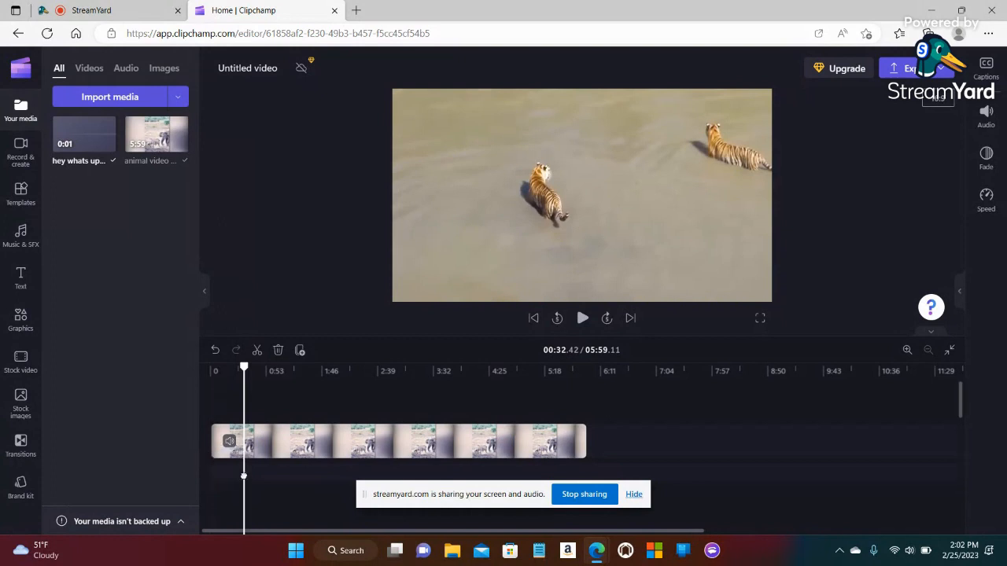
drag(211, 477, 276, 482)
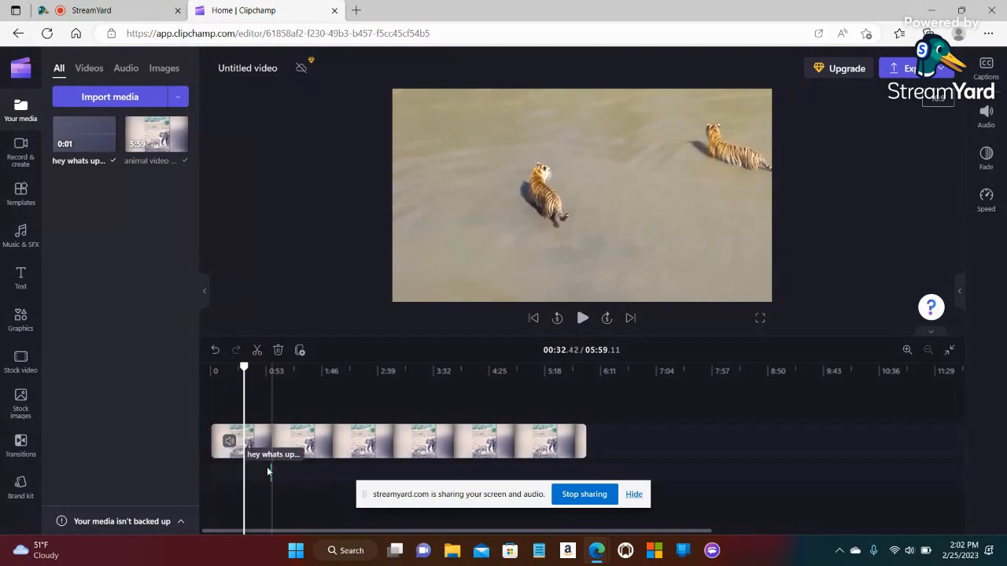
Play the timeline from about 0:53 through the speech clip to check the voiceover, and switch back to StreamYard.
drag(245, 369, 266, 368)
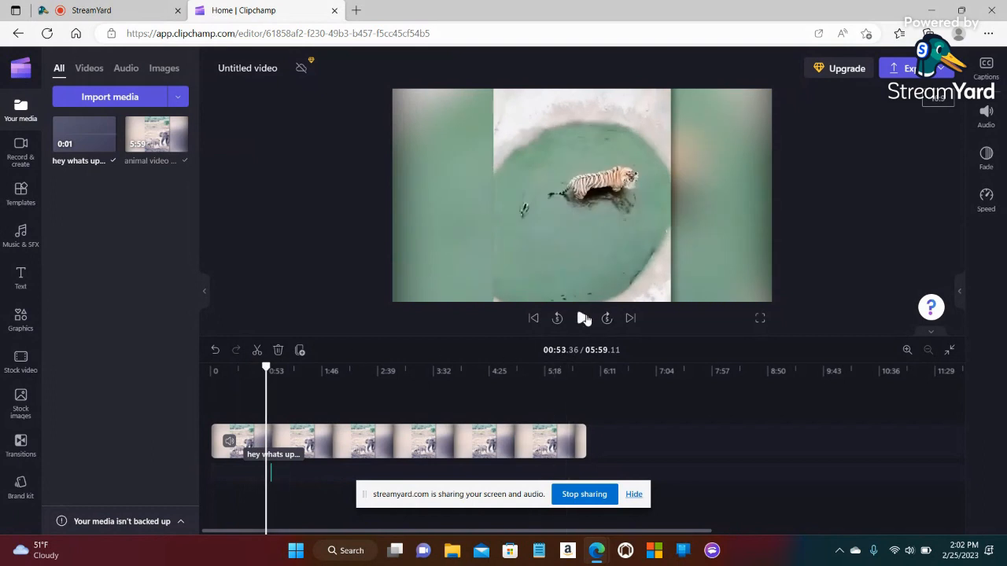
click(583, 318)
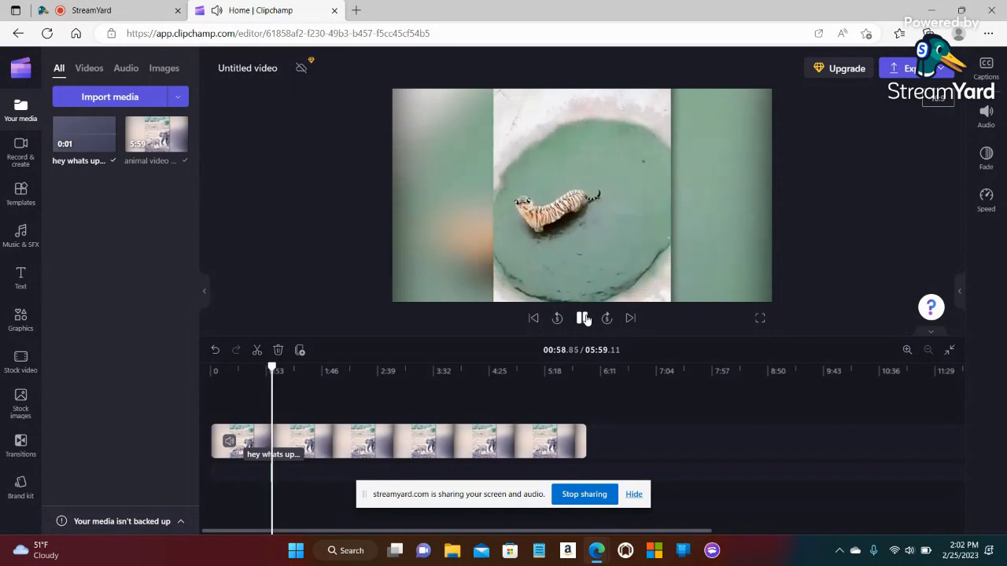
click(585, 319)
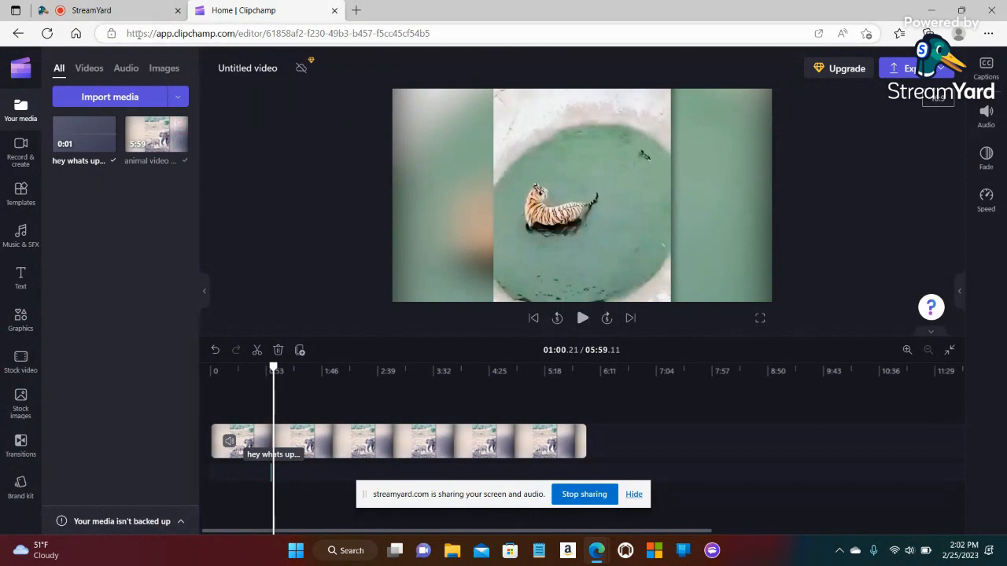
click(127, 11)
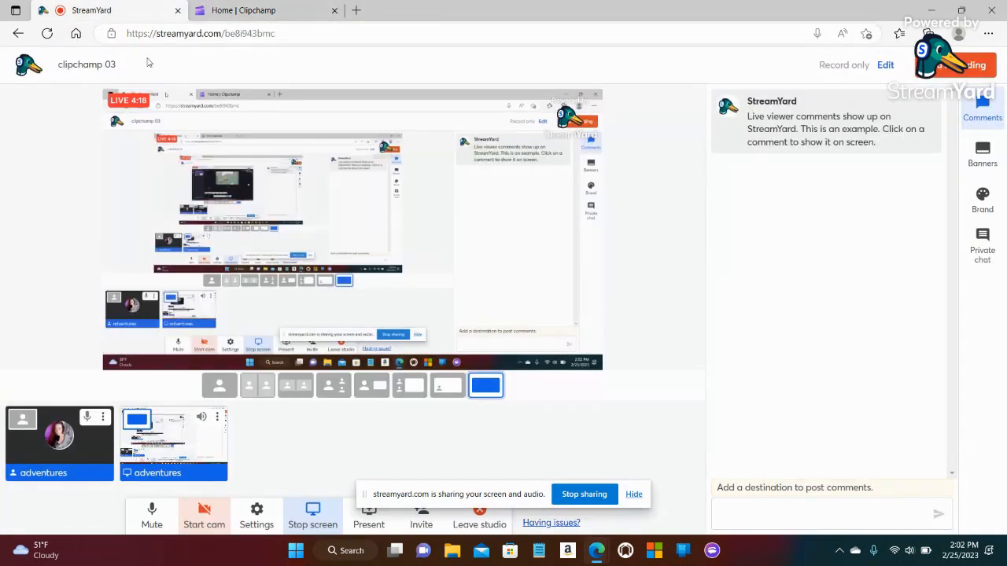